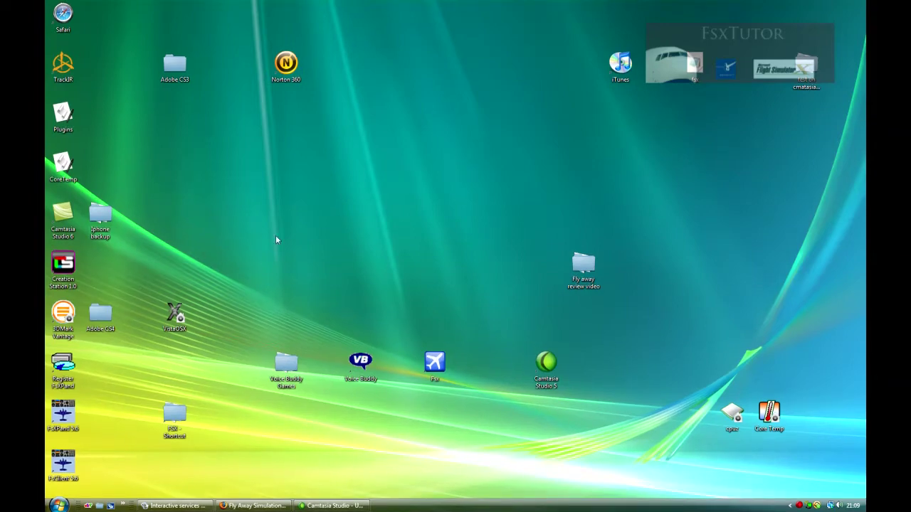
Restore the Firefox window showing the Fly Away Simulation home page from the taskbar.
{"action": "left_click", "coordinate": [255, 504]}
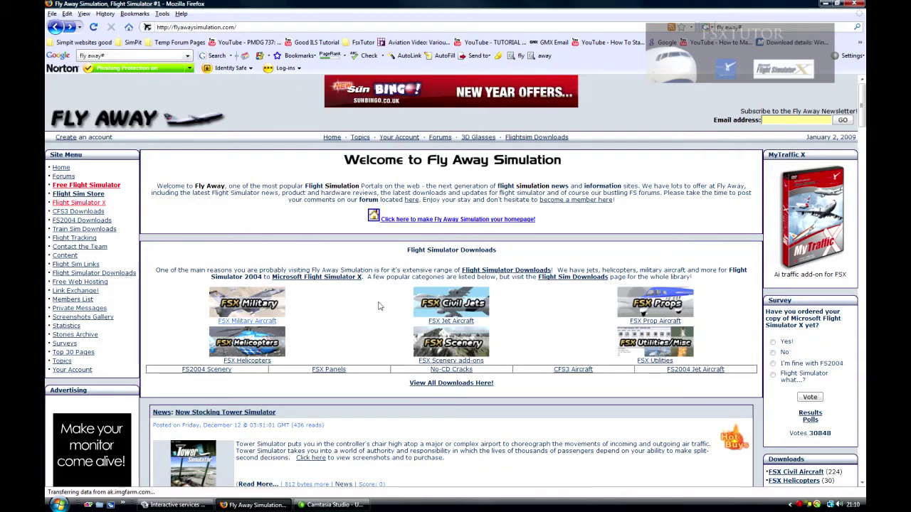
Search the FSX Civil Jets downloads for 'A380' and open the FSX Qantas Airbus A380-800 page.
{"action": "left_click", "coordinate": [439, 307]}
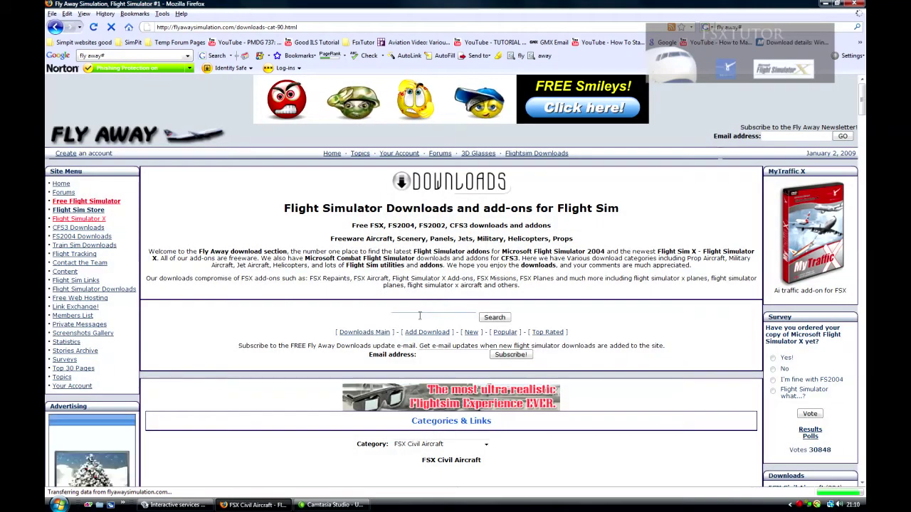
{"action": "left_click", "coordinate": [419, 316]}
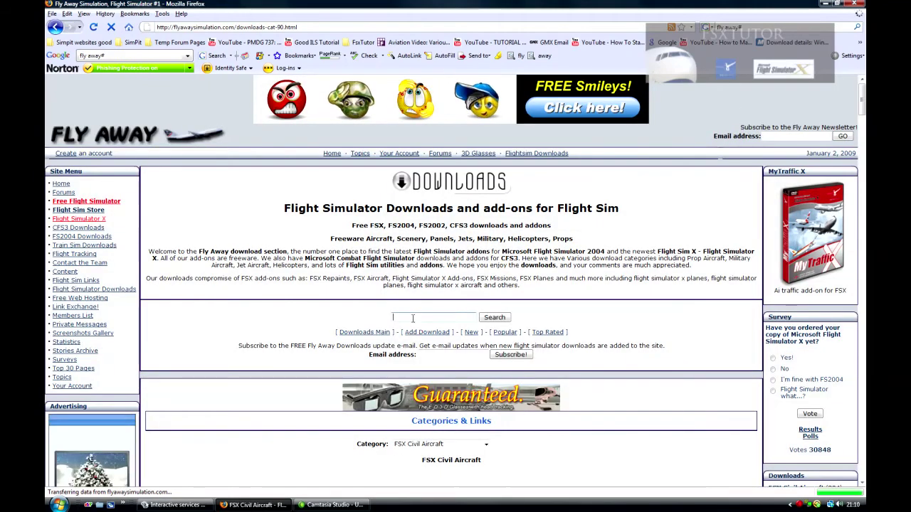
{"action": "type", "text": "A380"}
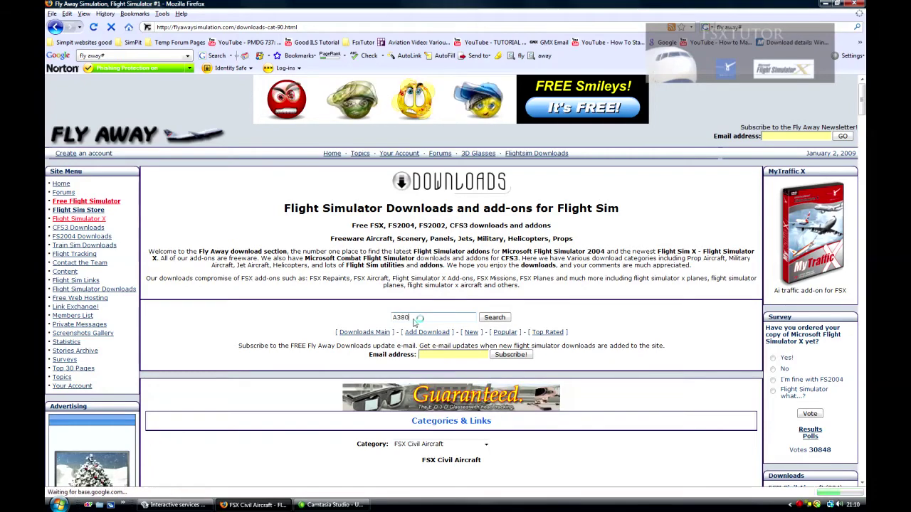
{"action": "key", "text": "Return"}
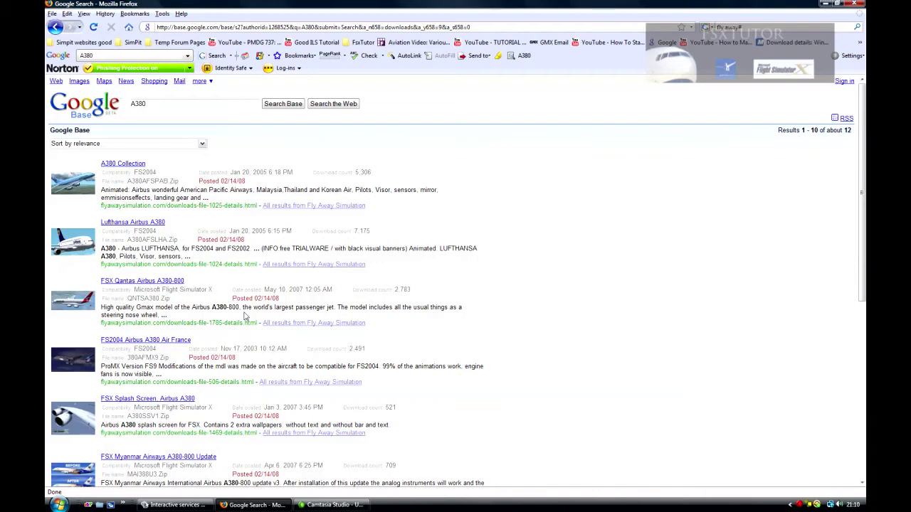
{"action": "left_click", "coordinate": [172, 282]}
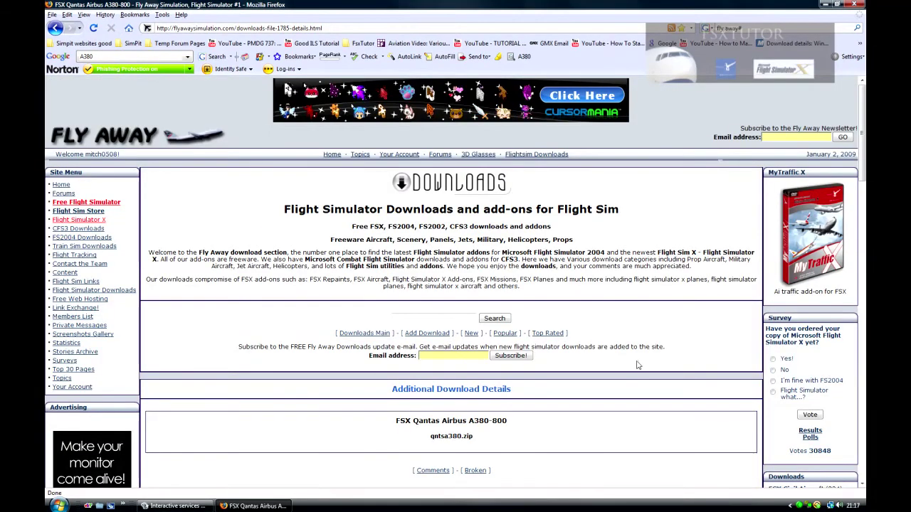
Save qntsa380.zip to the Desktop, then minimize Firefox.
{"action": "left_click_drag", "start_coordinate": [861, 145], "coordinate": [863, 234]}
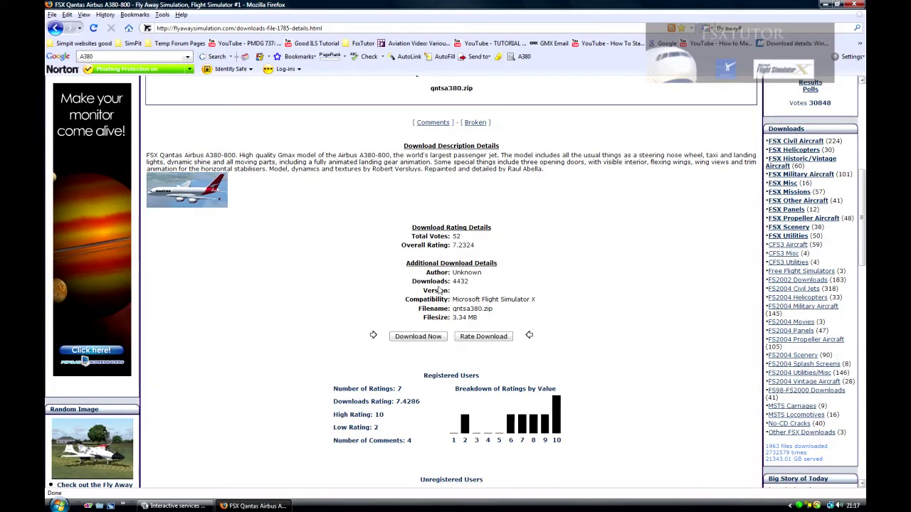
{"action": "left_click", "coordinate": [418, 338]}
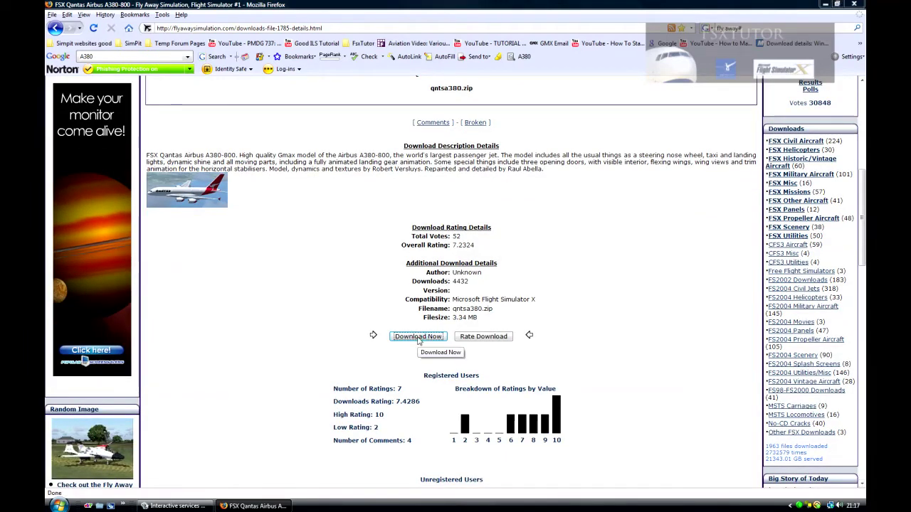
{"action": "left_click", "coordinate": [405, 314]}
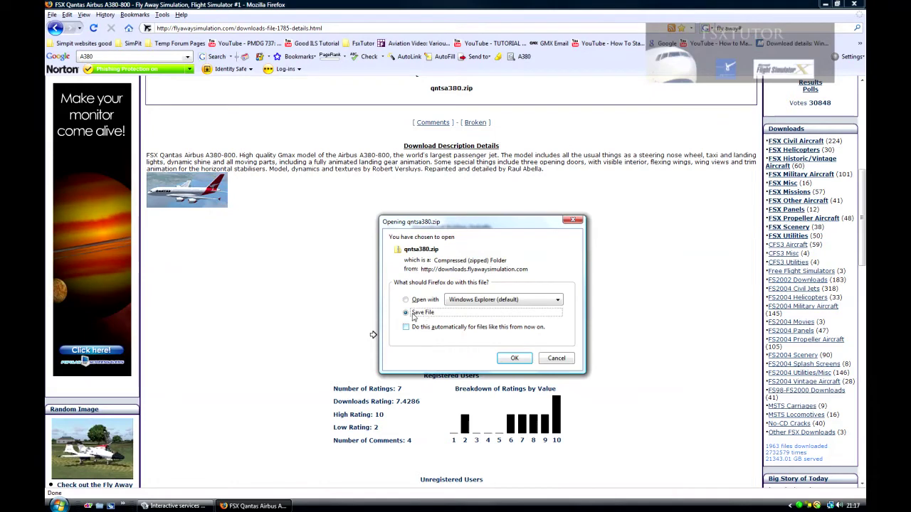
{"action": "left_click", "coordinate": [510, 360]}
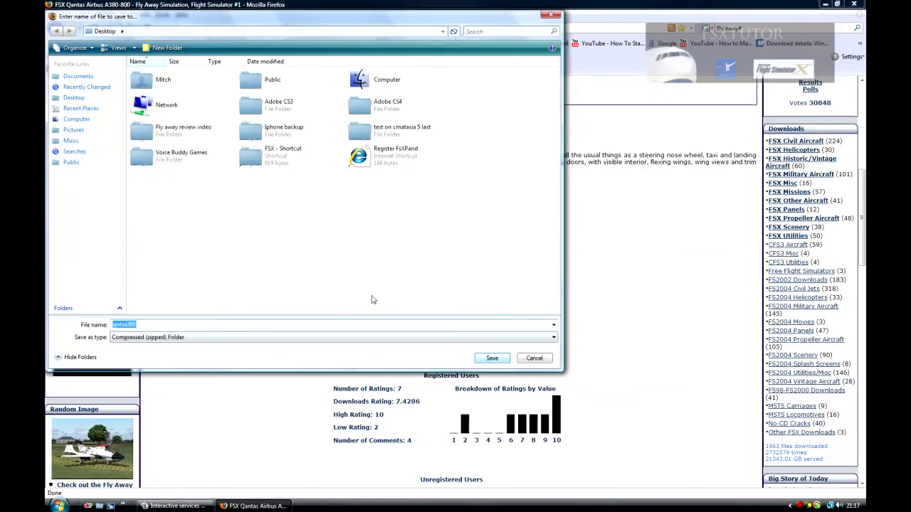
{"action": "left_click", "coordinate": [249, 323]}
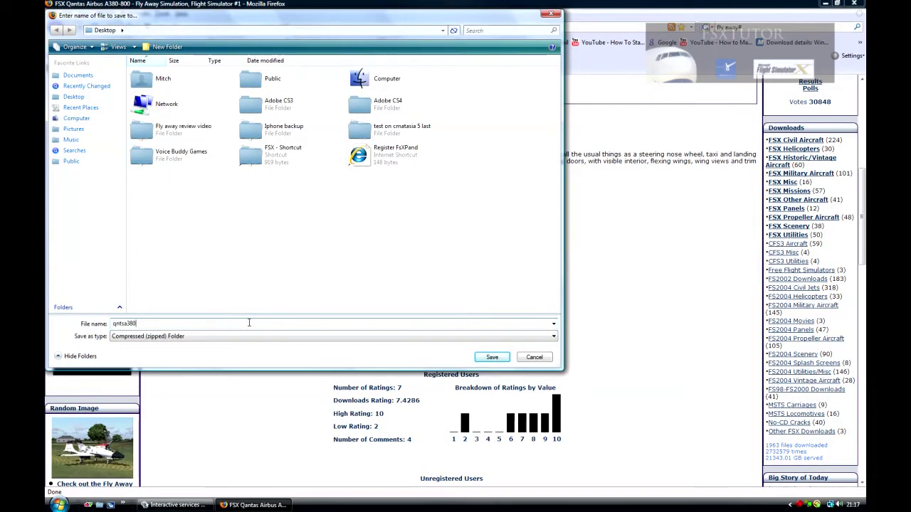
{"action": "left_click", "coordinate": [491, 357]}
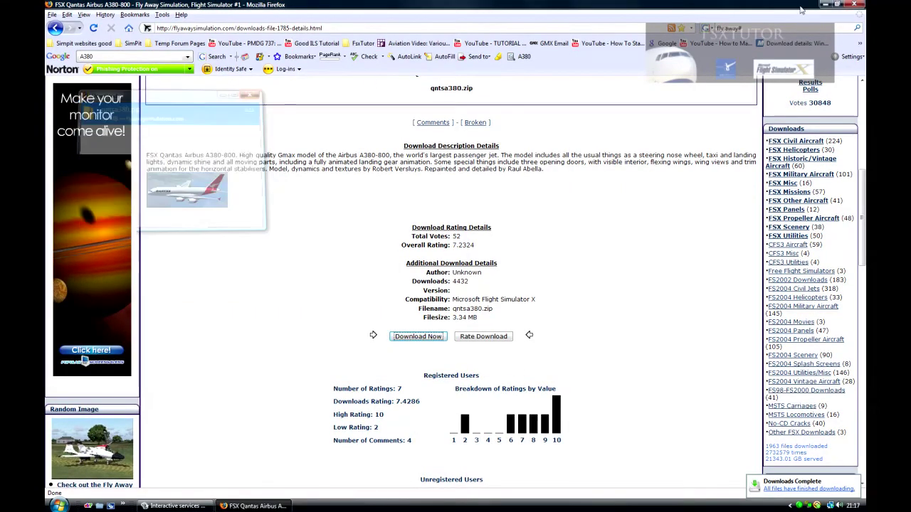
{"action": "left_click", "coordinate": [824, 5]}
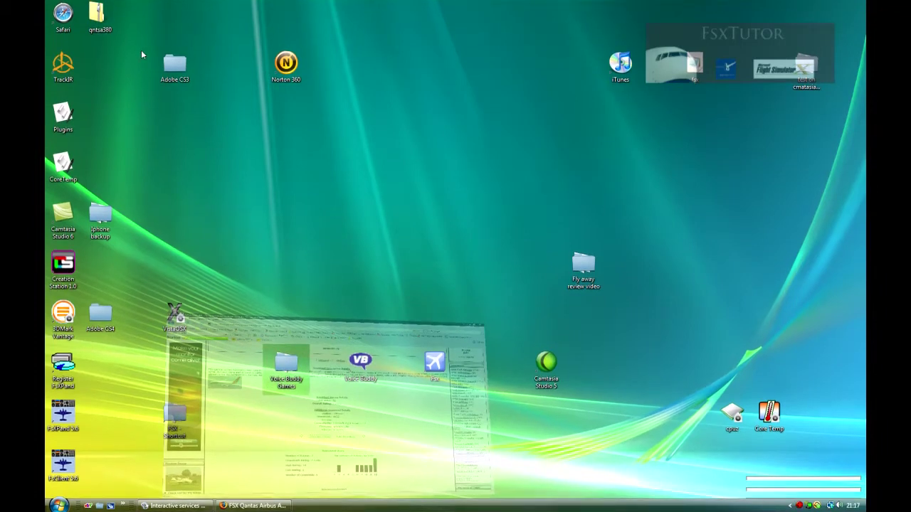
Open qntsa380.zip and browse QANTAS_A380 > FSX > SimObjects > Airplanes to the 0QANTAS_A380 folder.
{"action": "left_click_drag", "start_coordinate": [96, 14], "coordinate": [390, 232]}
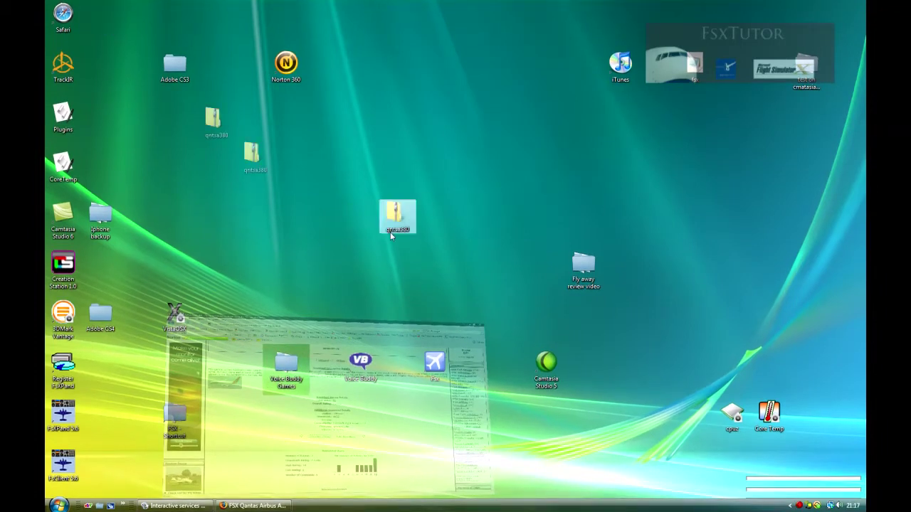
{"action": "double_click", "coordinate": [390, 232]}
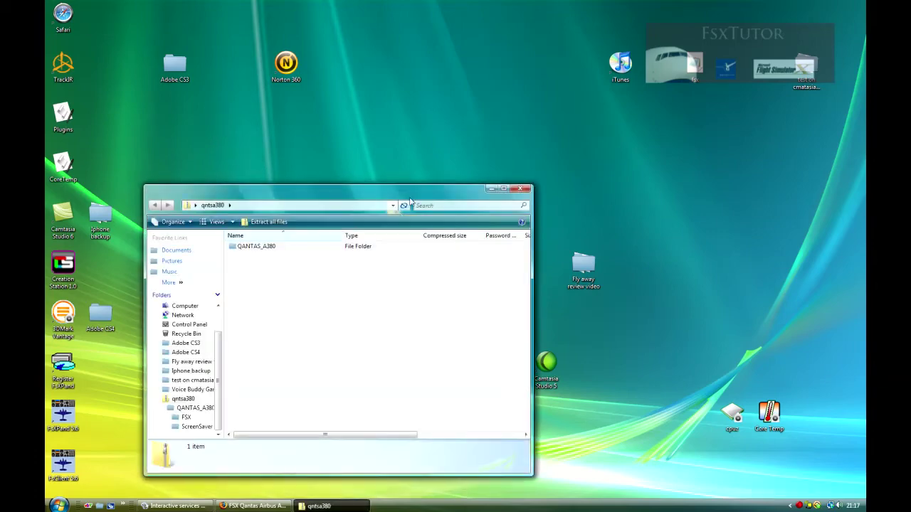
{"action": "left_click_drag", "start_coordinate": [414, 187], "coordinate": [452, 138]}
{"action": "left_click", "coordinate": [304, 199]}
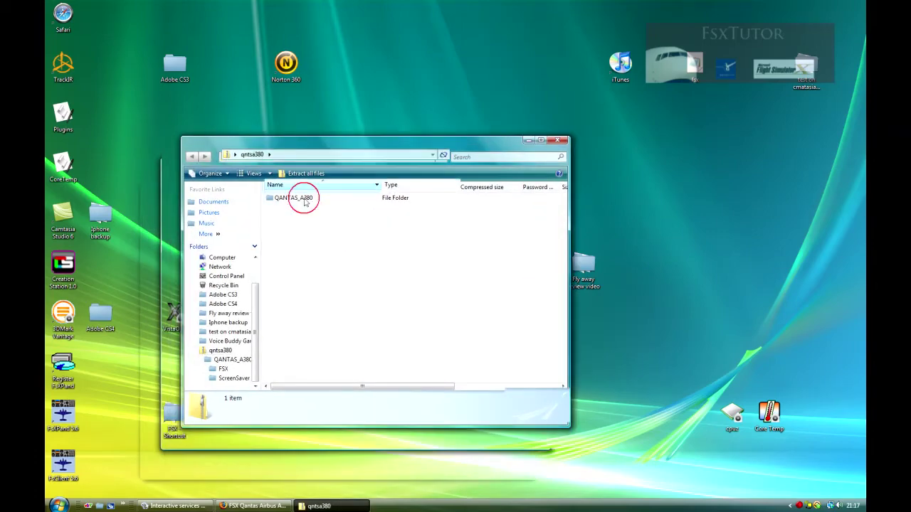
{"action": "double_click", "coordinate": [305, 201]}
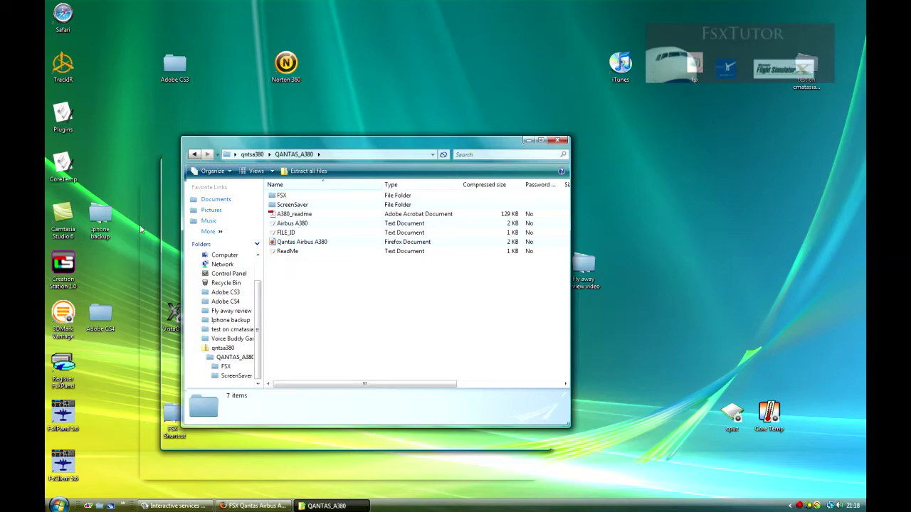
{"action": "double_click", "coordinate": [287, 196]}
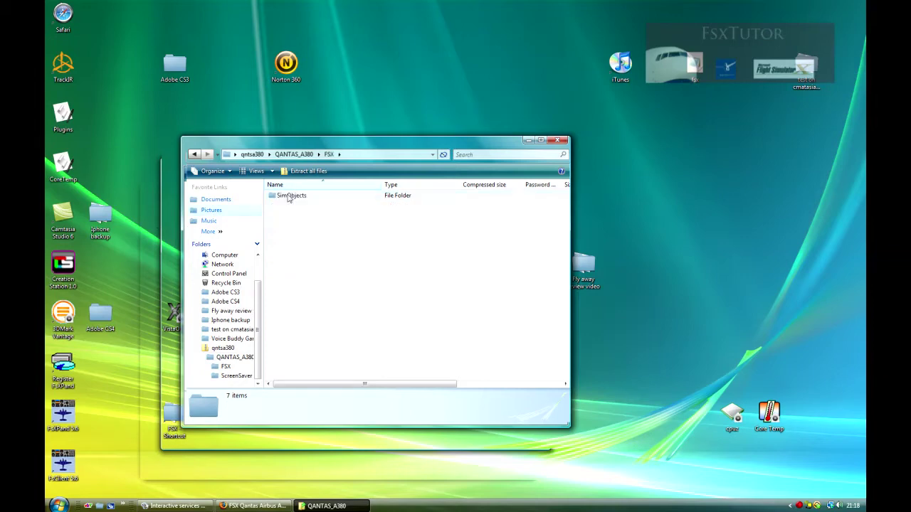
{"action": "double_click", "coordinate": [289, 195]}
{"action": "double_click", "coordinate": [291, 198]}
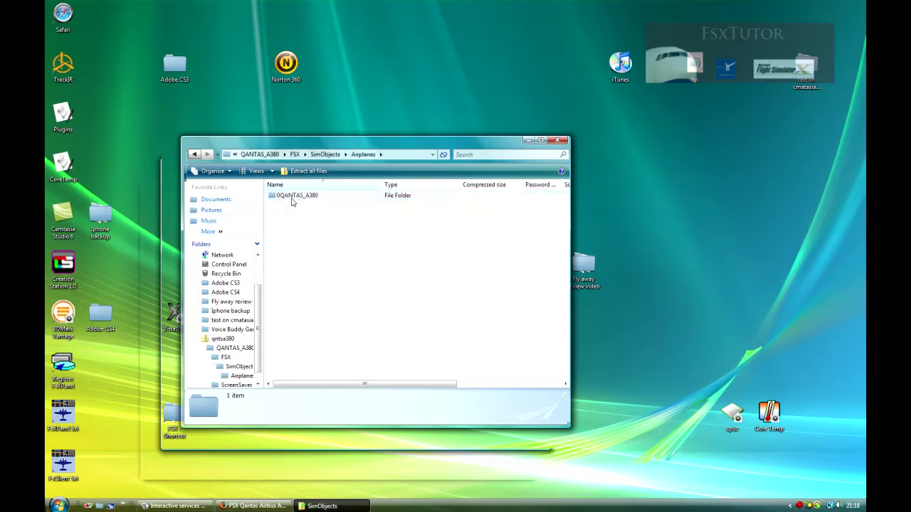
{"action": "double_click", "coordinate": [292, 199]}
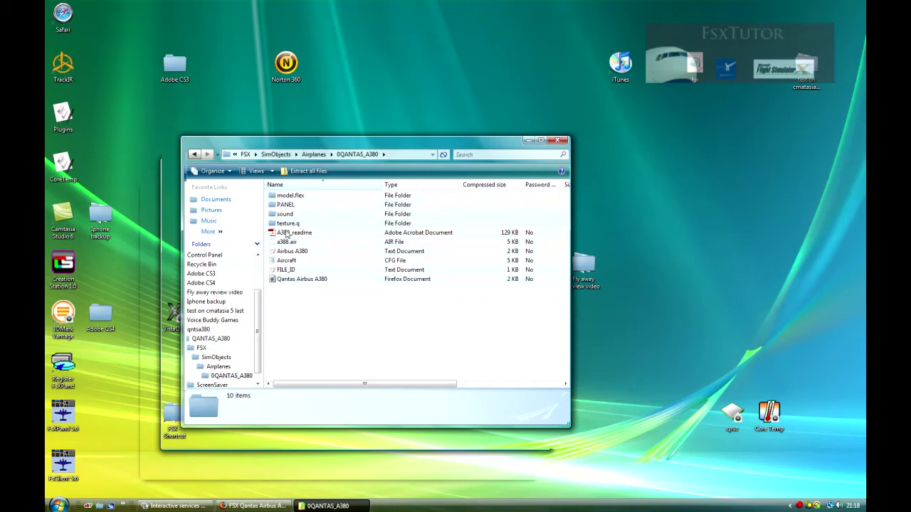
{"action": "left_click", "coordinate": [195, 154]}
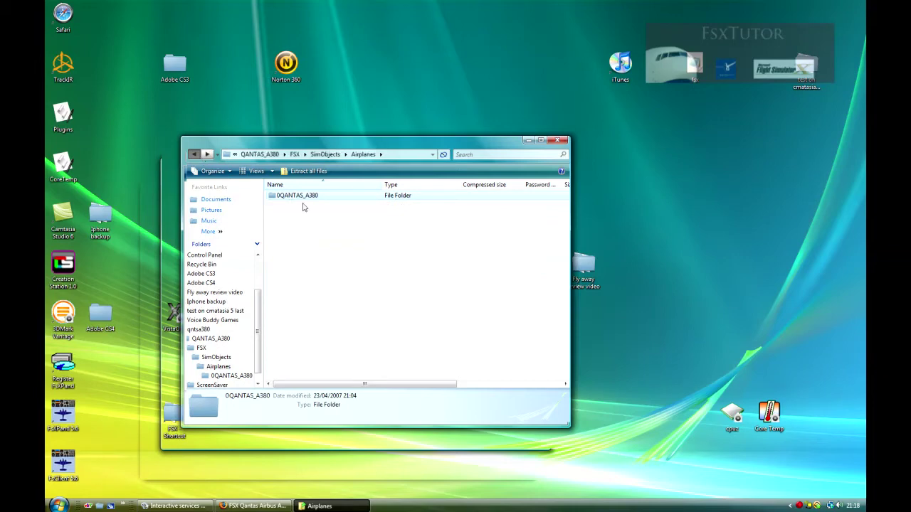
Copy the 0QANTAS_A380 folder.
{"action": "left_click", "coordinate": [299, 200]}
{"action": "right_click", "coordinate": [300, 200]}
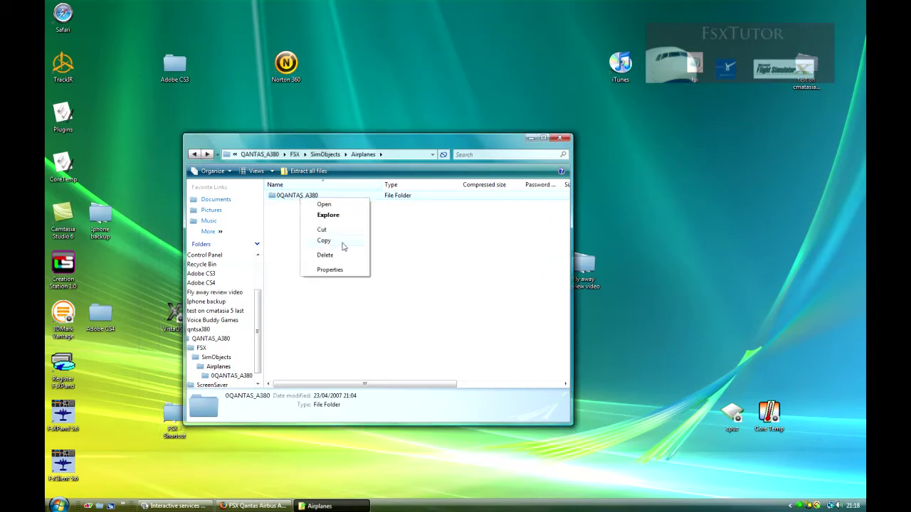
{"action": "left_click", "coordinate": [343, 242]}
Open Computer in a new window and browse HDD (C:) into Program Files.
{"action": "left_click", "coordinate": [58, 506]}
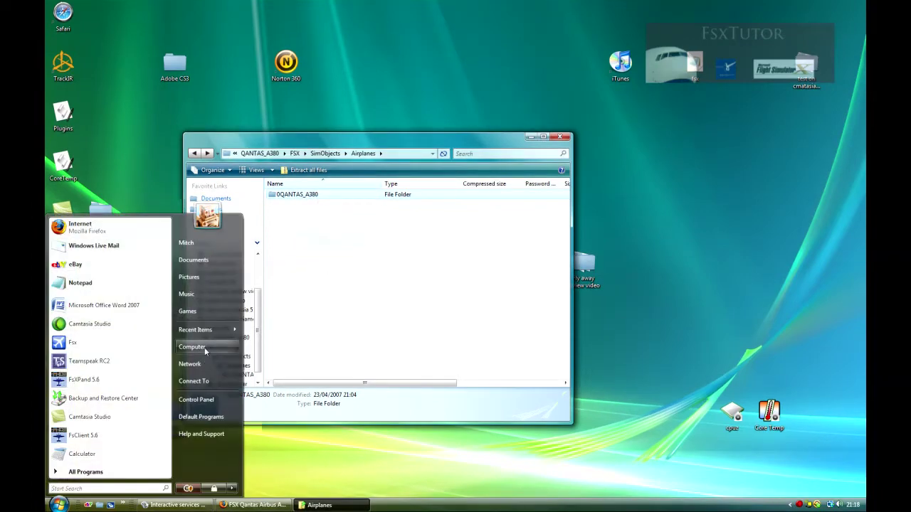
{"action": "left_click", "coordinate": [205, 347]}
{"action": "double_click", "coordinate": [274, 254]}
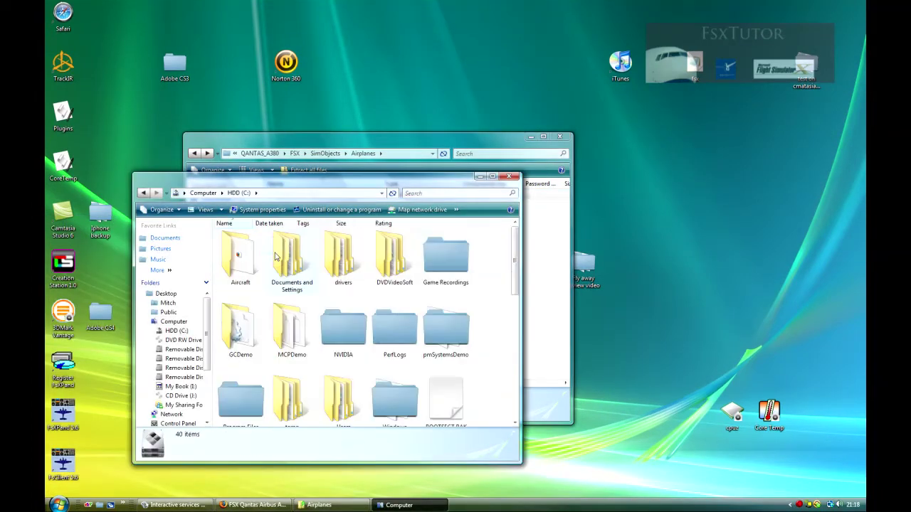
{"action": "scroll", "coordinate": [515, 255], "scroll_direction": "down", "scroll_amount": 2}
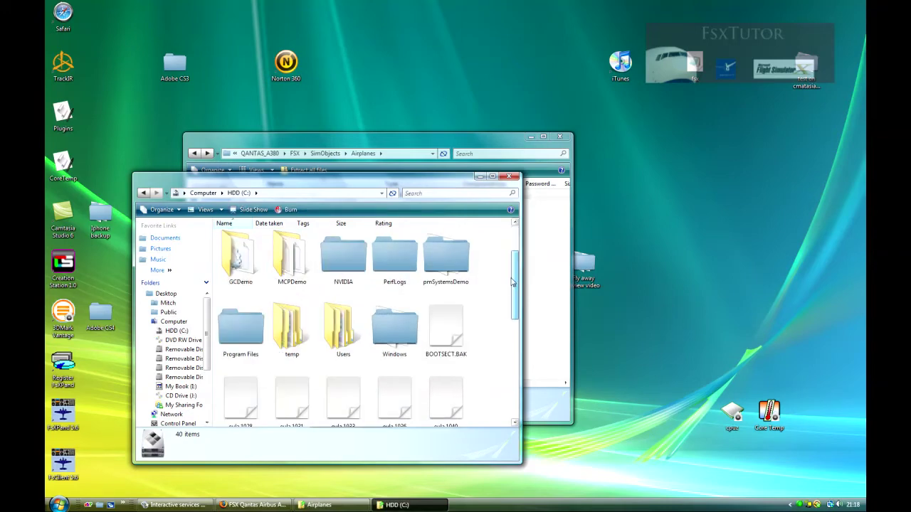
{"action": "double_click", "coordinate": [242, 326]}
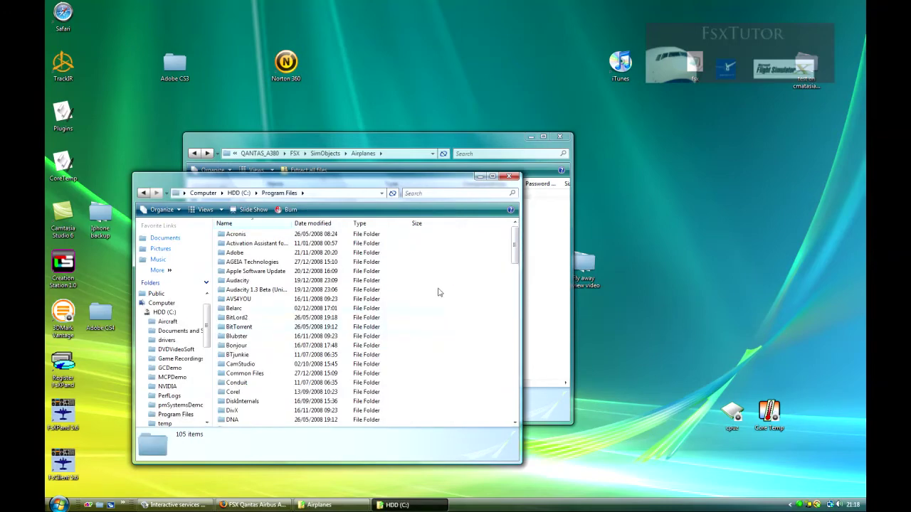
{"action": "left_click_drag", "start_coordinate": [513, 245], "coordinate": [513, 316]}
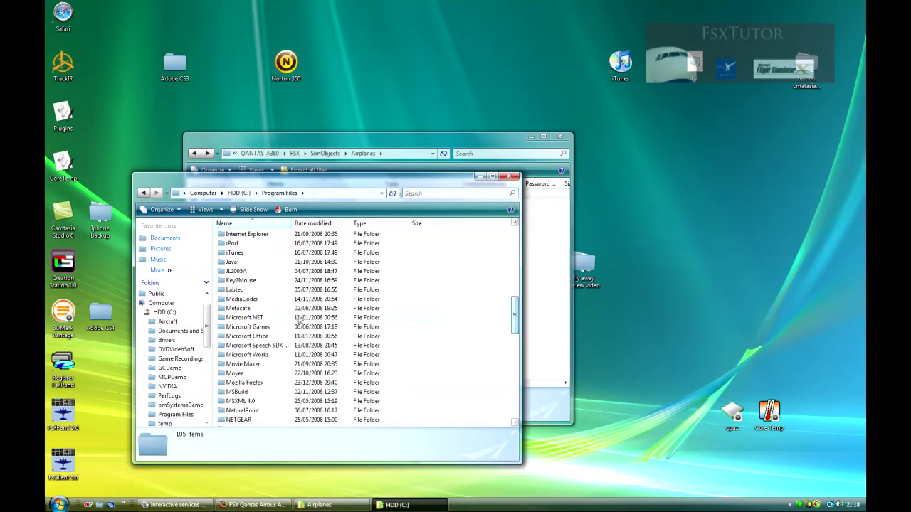
Continue through Microsoft Games > Flight Simulator X > SimObjects into the Airplanes folder.
{"action": "double_click", "coordinate": [250, 328]}
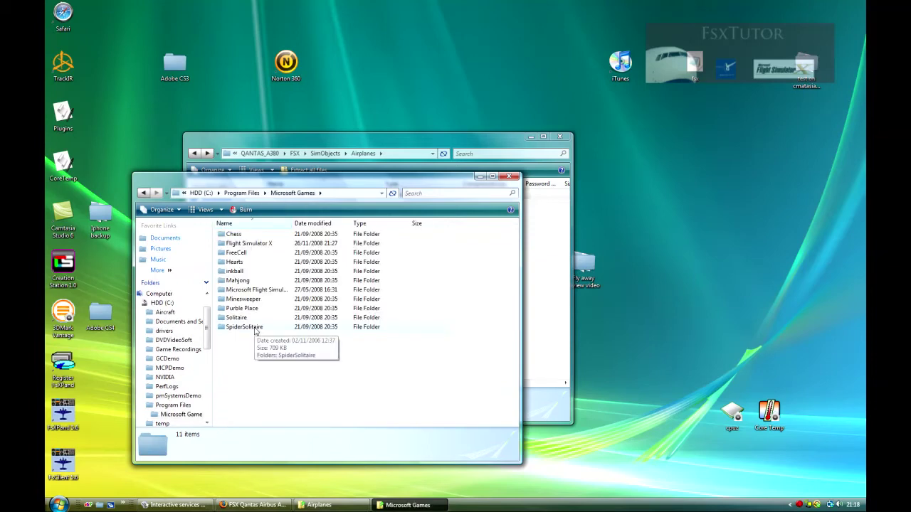
{"action": "double_click", "coordinate": [273, 243]}
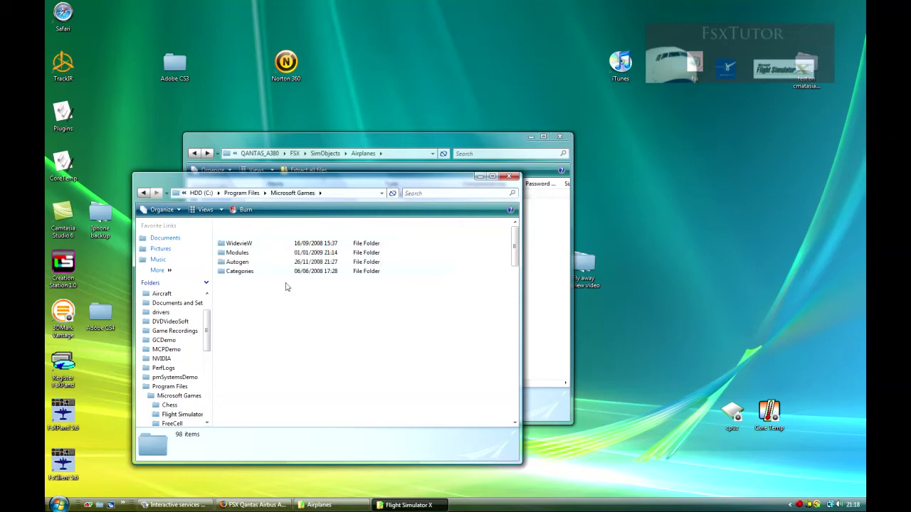
{"action": "left_click_drag", "start_coordinate": [514, 246], "coordinate": [515, 268]}
{"action": "double_click", "coordinate": [249, 327]}
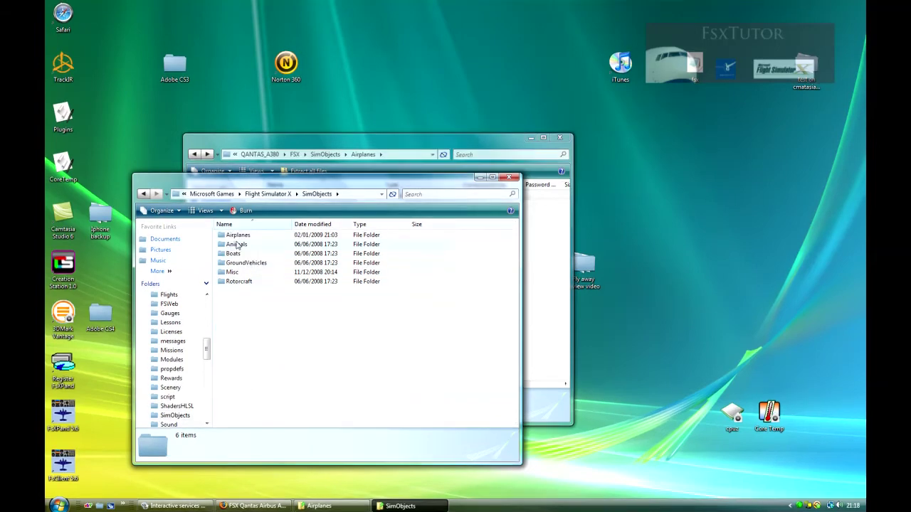
{"action": "double_click", "coordinate": [239, 236]}
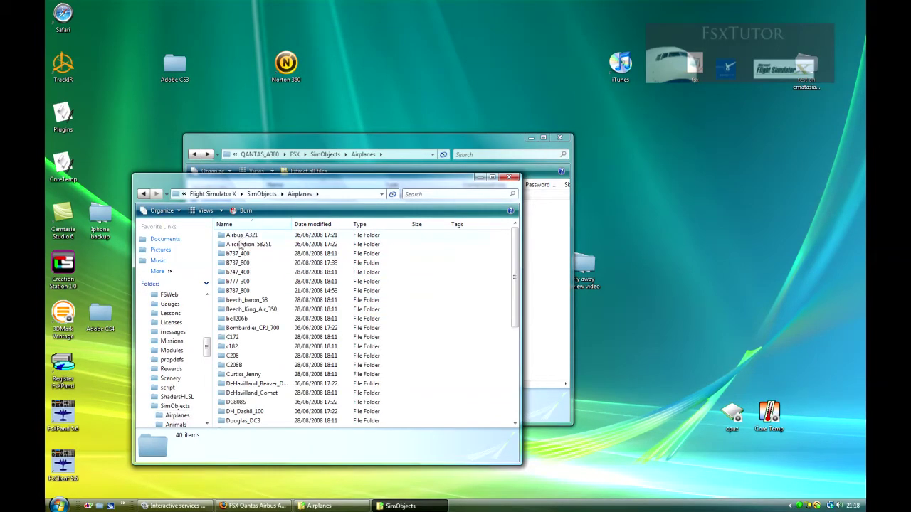
{"action": "mouse_move", "coordinate": [514, 275]}
{"action": "left_mouse_down"}
{"action": "mouse_move", "coordinate": [514, 366]}
{"action": "mouse_move", "coordinate": [514, 241]}
{"action": "mouse_move", "coordinate": [517, 429]}
{"action": "left_mouse_up"}
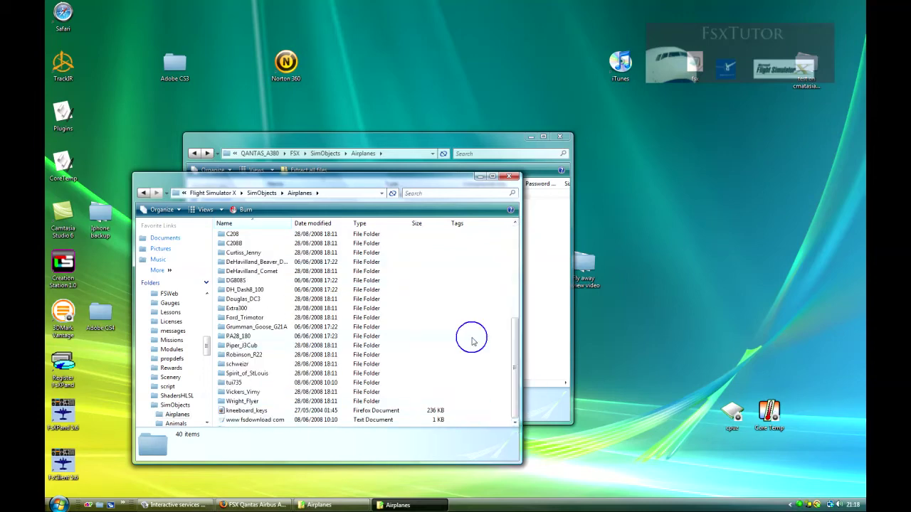
{"action": "right_click", "coordinate": [472, 339]}
Paste the 0QANTAS_A380 folder into Airplanes and check its contents.
{"action": "left_click", "coordinate": [512, 421]}
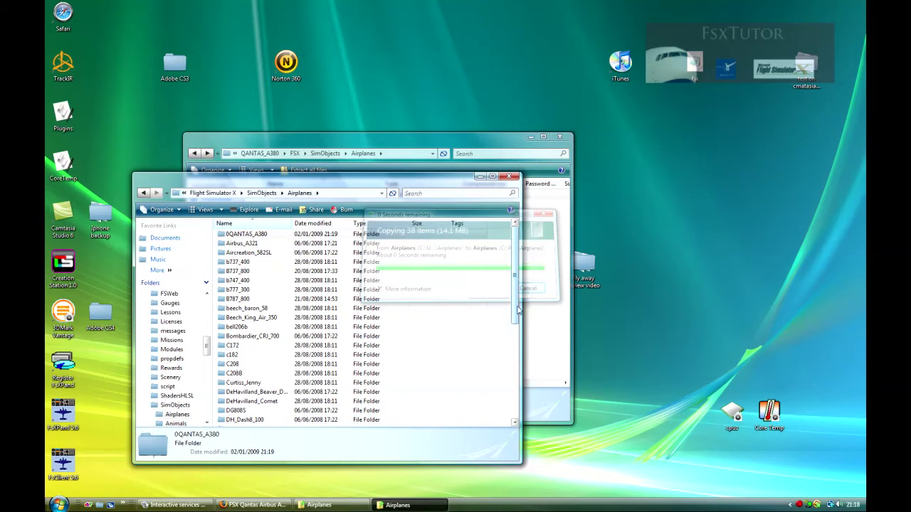
{"action": "double_click", "coordinate": [305, 237]}
{"action": "left_click", "coordinate": [143, 194]}
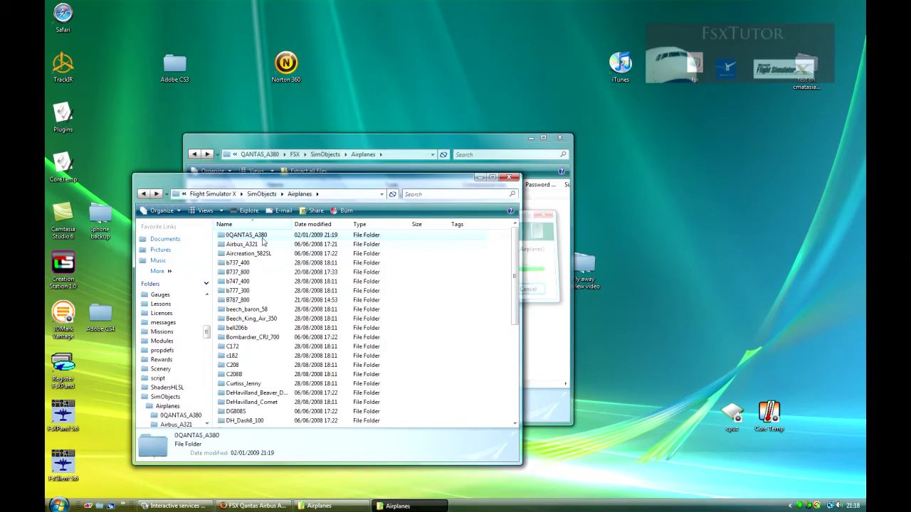
Rename the copied folder to 'Qantas A380' and close both Explorer windows.
{"action": "right_click", "coordinate": [262, 234]}
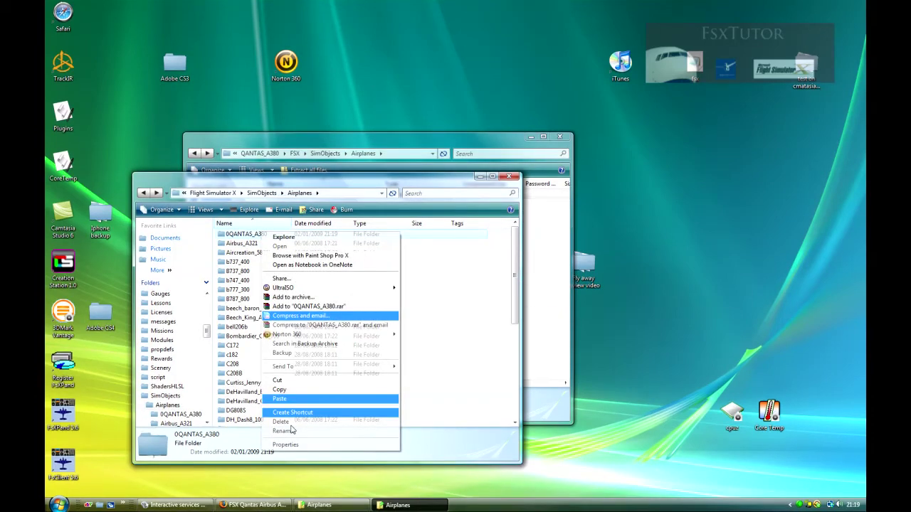
{"action": "left_click", "coordinate": [285, 432]}
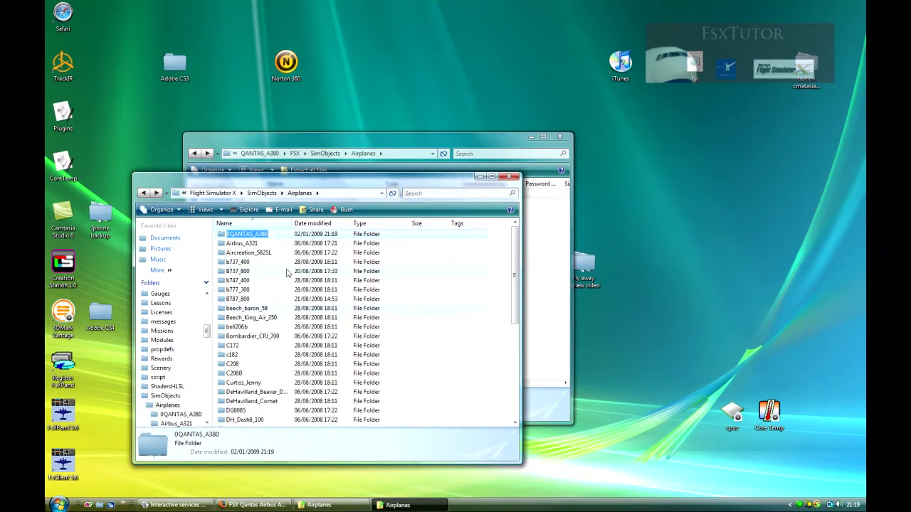
{"action": "type", "text": "Qantas"}
{"action": "type", "text": " A3"}
{"action": "type", "text": "80"}
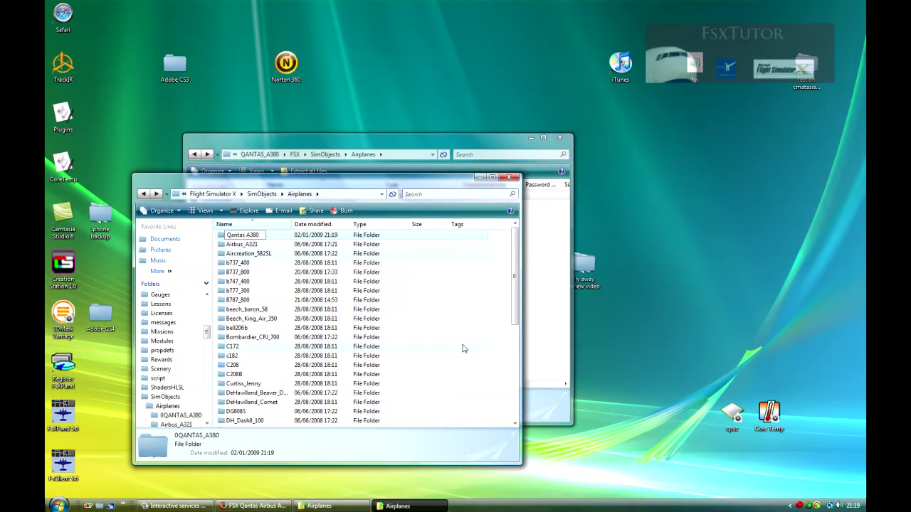
{"action": "left_click", "coordinate": [494, 354]}
{"action": "left_click", "coordinate": [516, 318]}
{"action": "left_click_drag", "start_coordinate": [517, 318], "coordinate": [517, 264]}
{"action": "left_click", "coordinate": [508, 177]}
{"action": "left_click", "coordinate": [563, 140]}
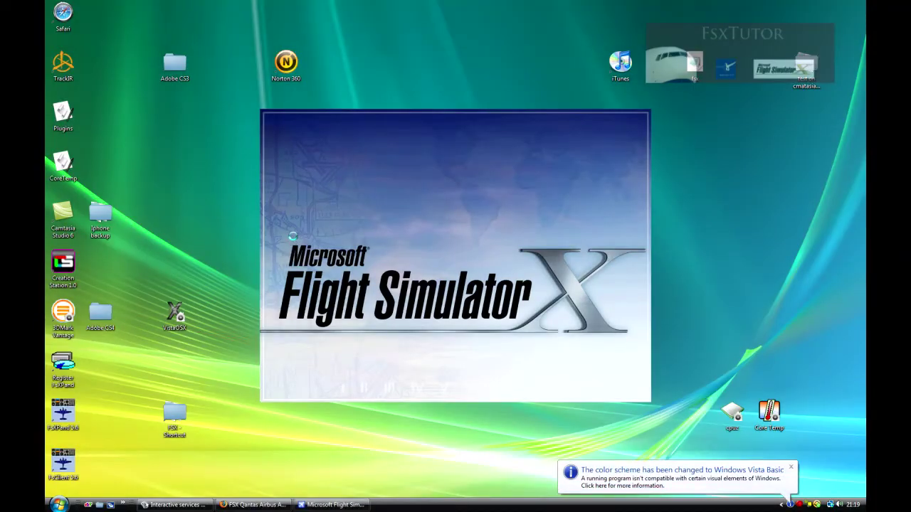
In Free Flight, choose Airbus A380-800 Qantas as the current aircraft.
{"action": "left_click", "coordinate": [790, 467]}
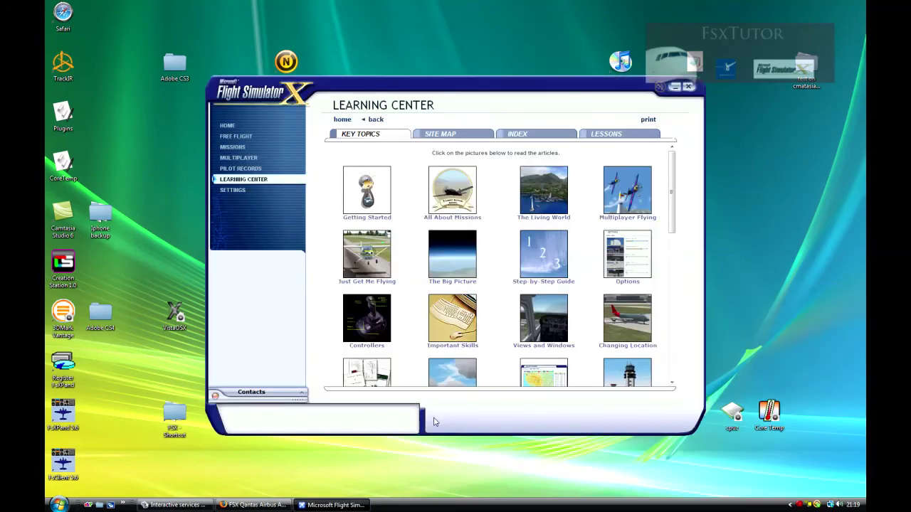
{"action": "left_click", "coordinate": [255, 138]}
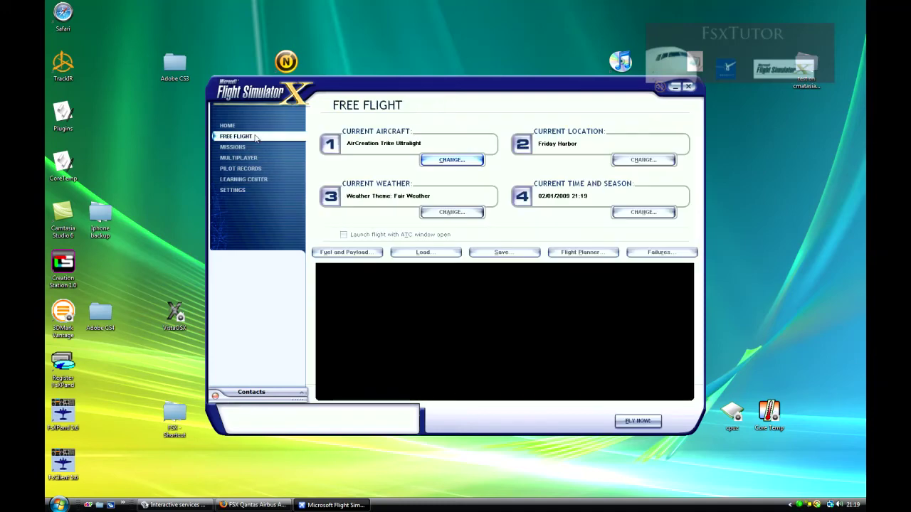
{"action": "left_click", "coordinate": [439, 162]}
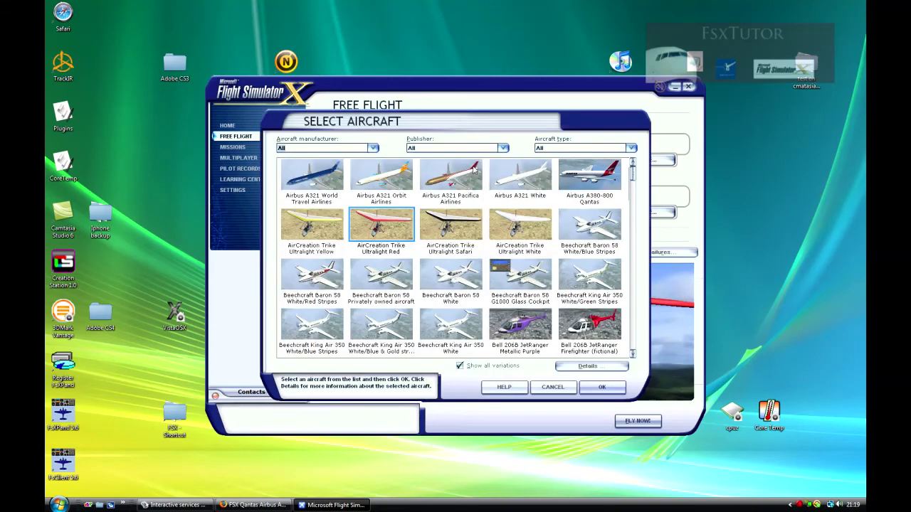
{"action": "left_click", "coordinate": [582, 182]}
{"action": "left_click", "coordinate": [582, 181]}
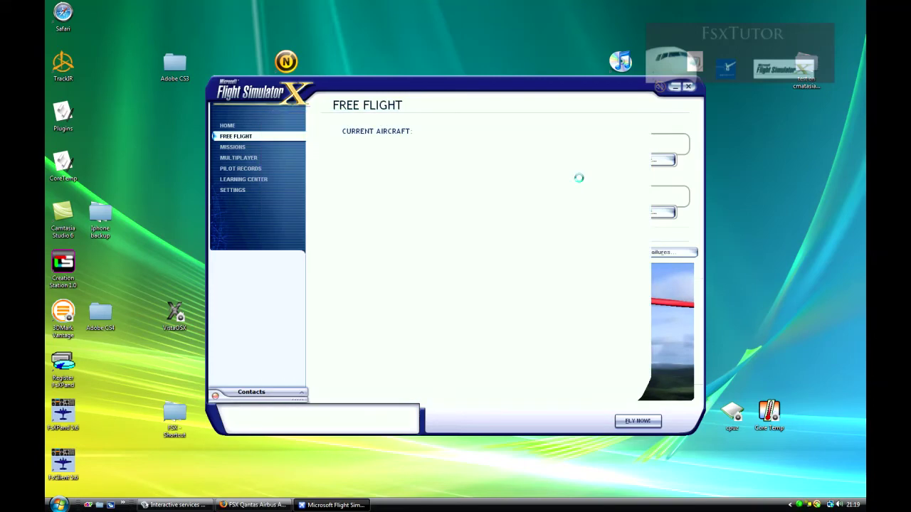